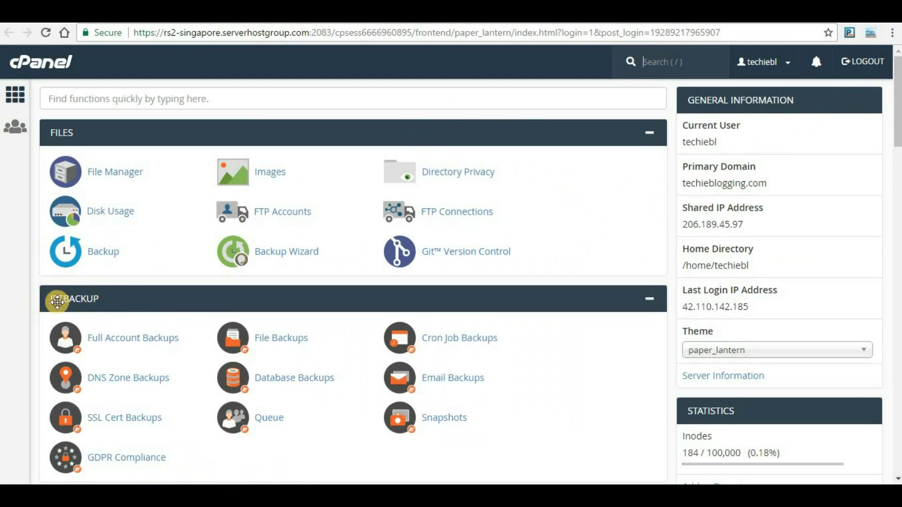
# - Open the WordPress overview page from the Scripts list in Softaculous Apps Installer
pyautogui.click(893, 78)
pyautogui.moveTo(894, 77); pyautogui.dragTo(892, 419)
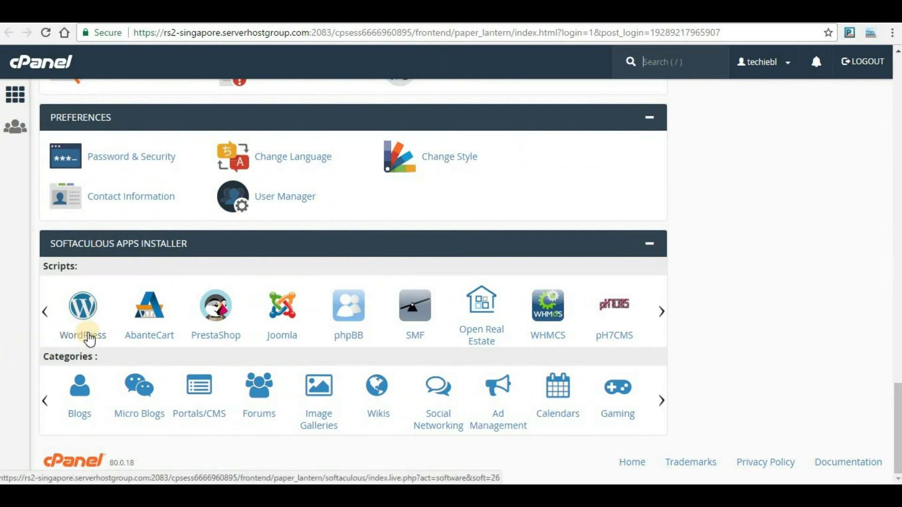
pyautogui.click(89, 337)
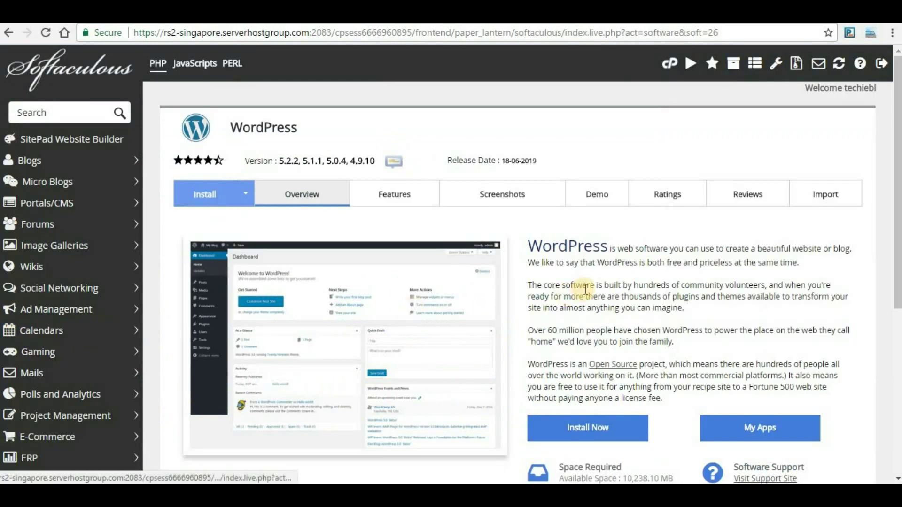
pyautogui.moveTo(894, 251); pyautogui.dragTo(894, 353)
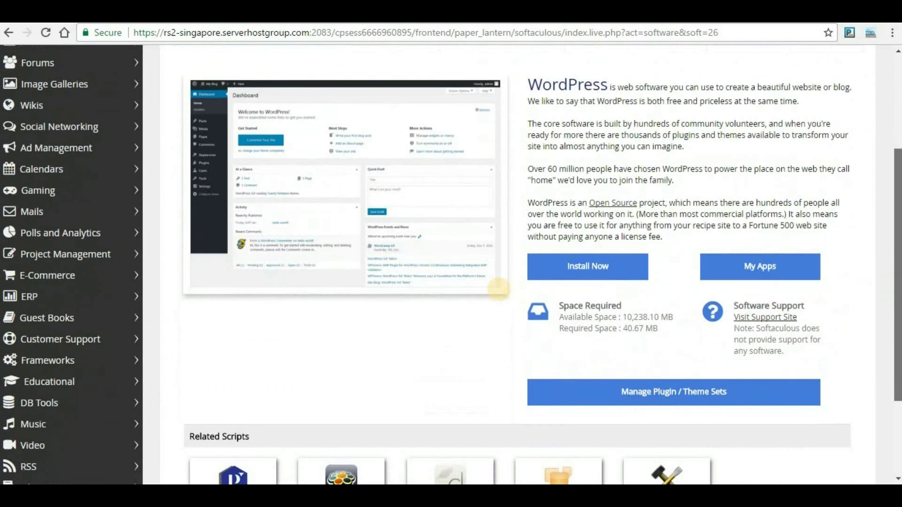
# - Open the WordPress 5.2.2 installation form for techieblogging.com
pyautogui.click(595, 273)
pyautogui.moveTo(897, 148); pyautogui.dragTo(898, 80)
pyautogui.scroll(-3, 512, 172)
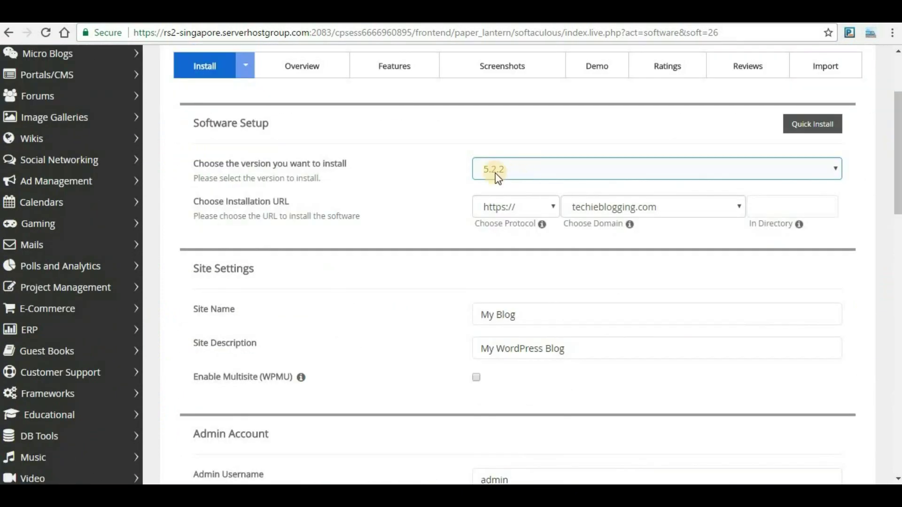
pyautogui.click(348, 205)
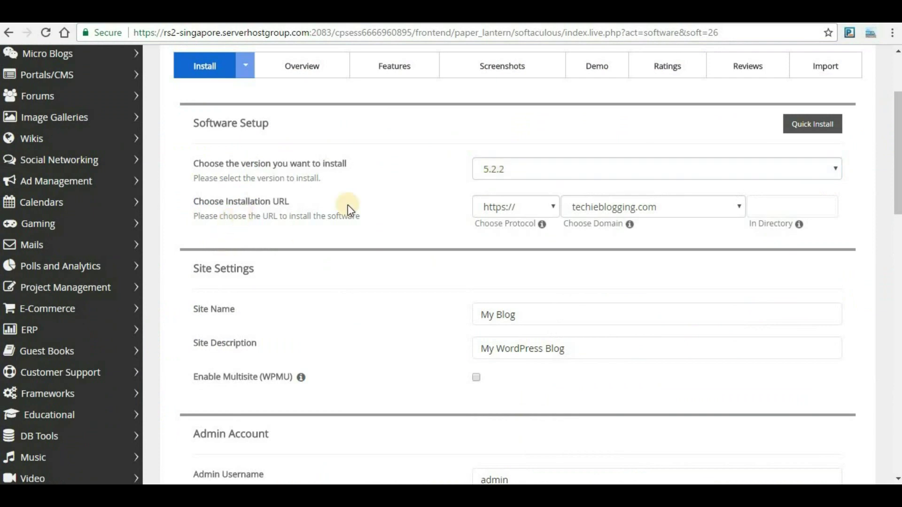
pyautogui.click(538, 212)
pyautogui.click(585, 212)
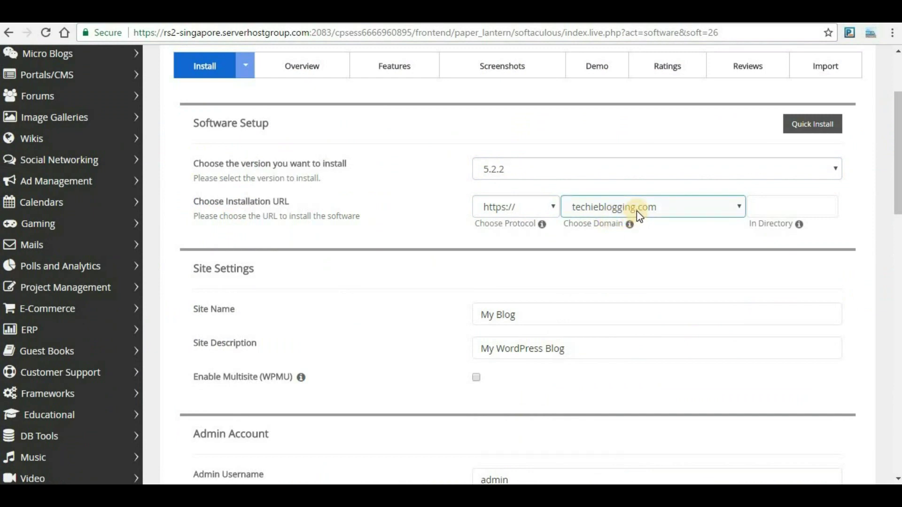
pyautogui.click(494, 207)
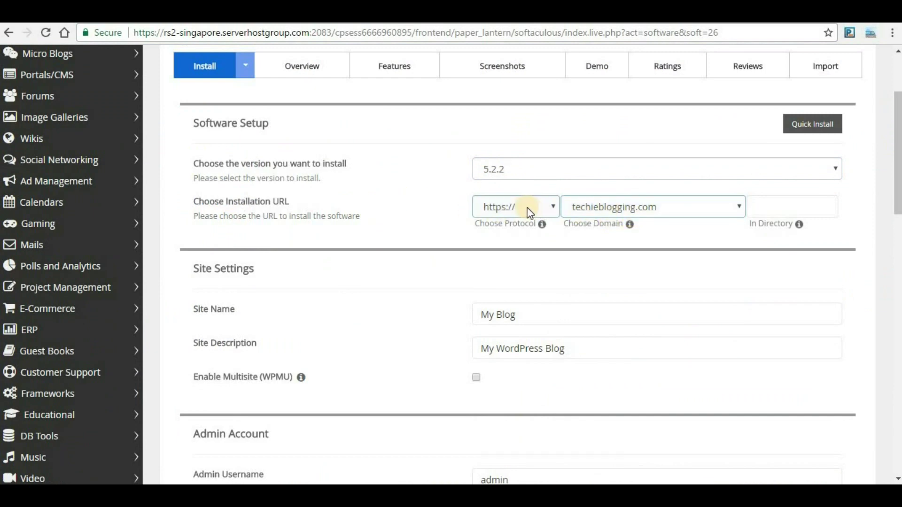
pyautogui.click(502, 214)
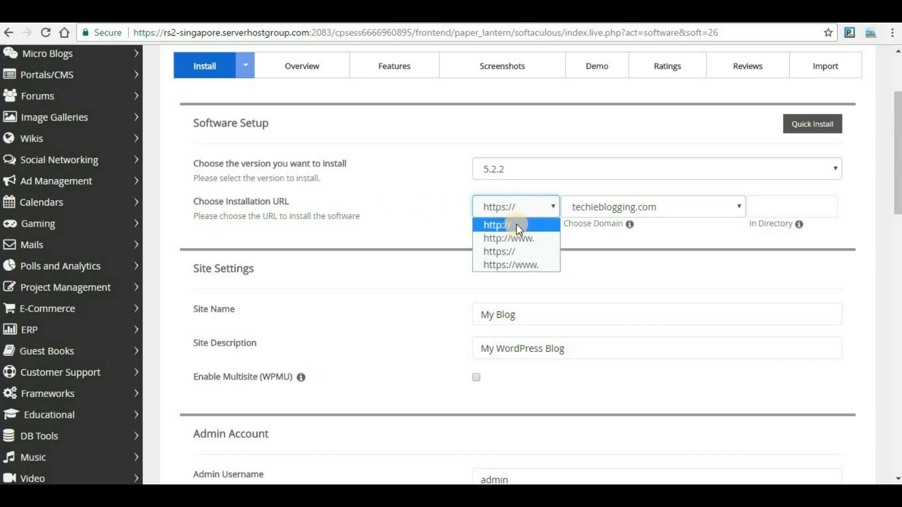
pyautogui.click(517, 225)
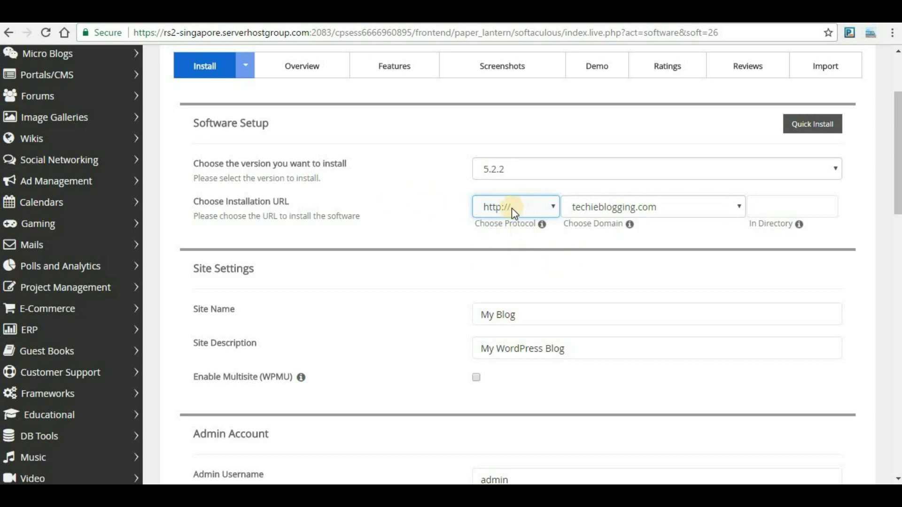
pyautogui.click(772, 207)
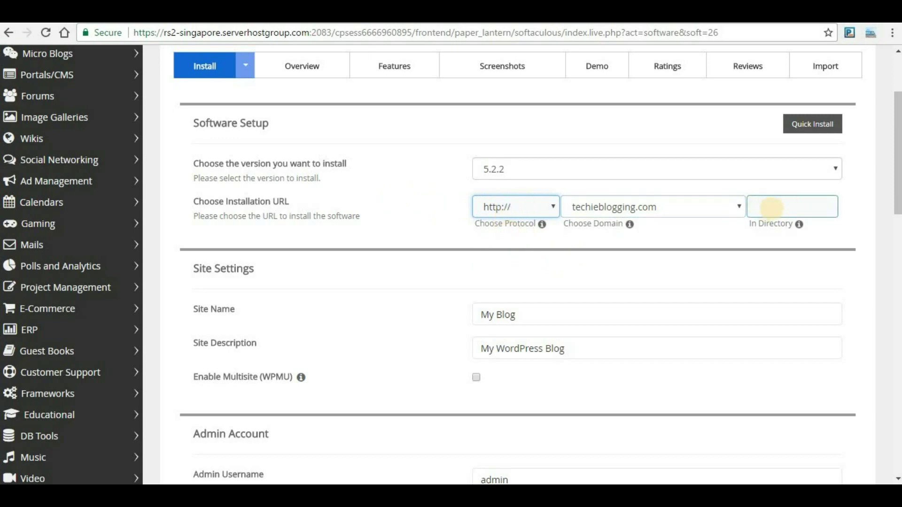
# - Enter site name TechieBlogging and site description Technology Blogging
pyautogui.scroll(-2, 301, 345)
pyautogui.moveTo(529, 229); pyautogui.dragTo(426, 231)
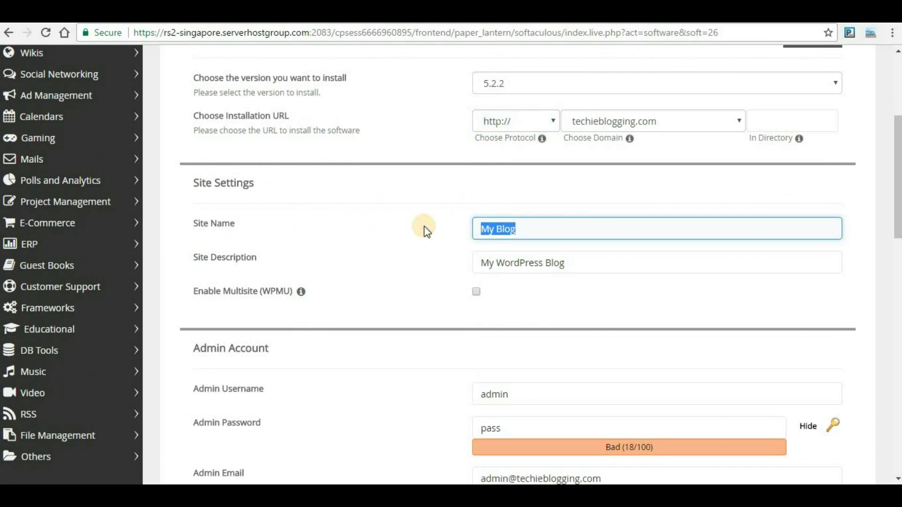
pyautogui.write('TechieBlogging')
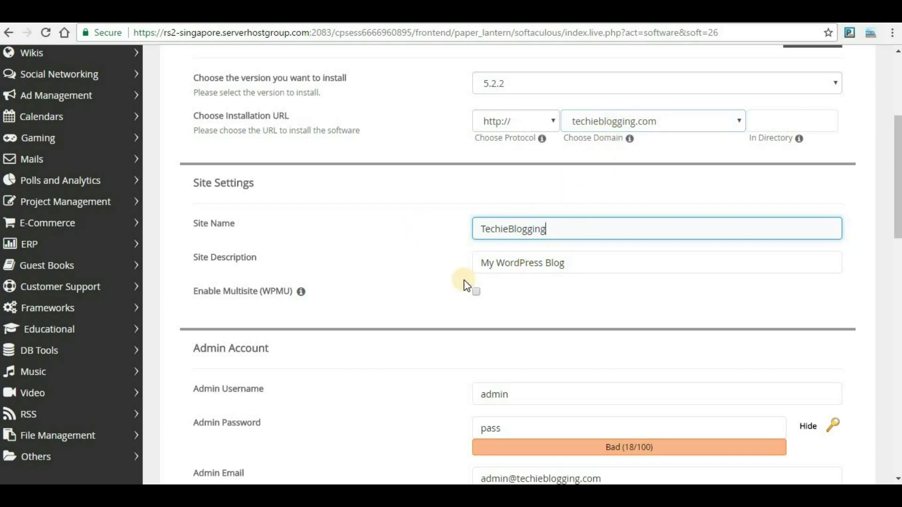
pyautogui.click(559, 262)
pyautogui.moveTo(554, 262); pyautogui.dragTo(448, 264)
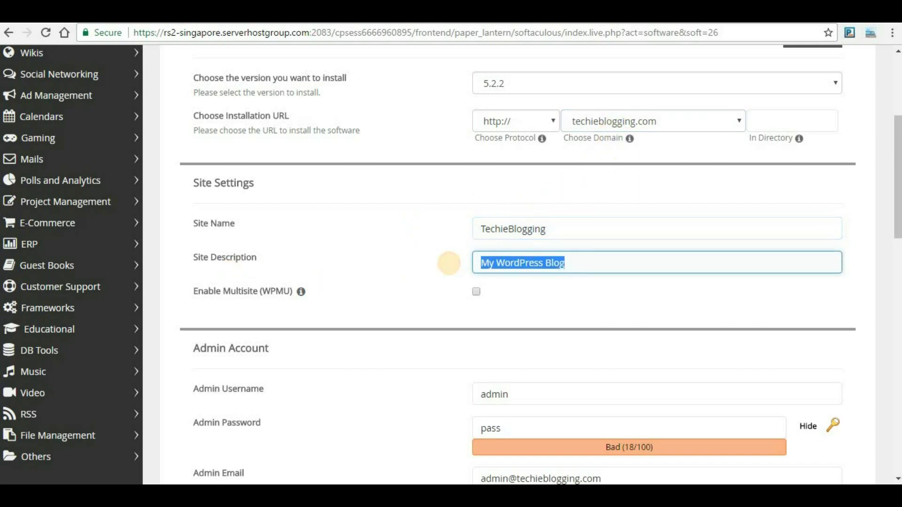
pyautogui.write('Technology Blogging')
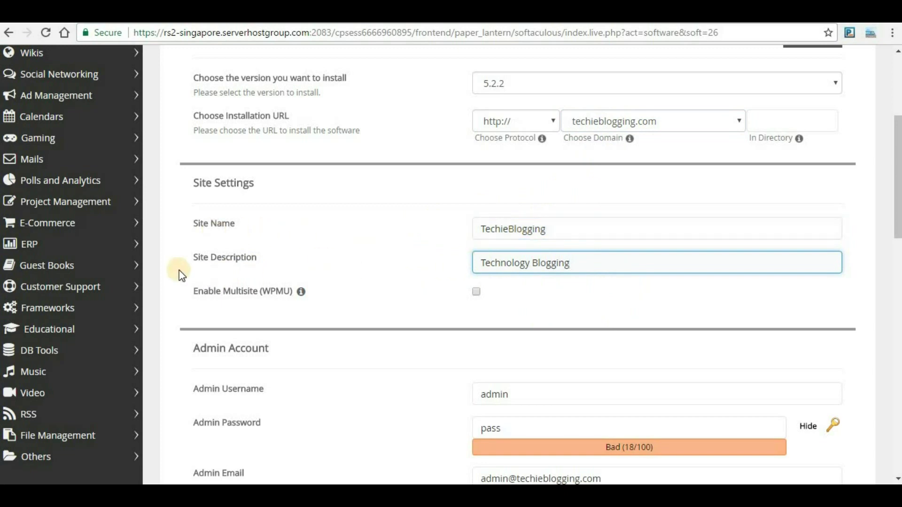
pyautogui.click(421, 225)
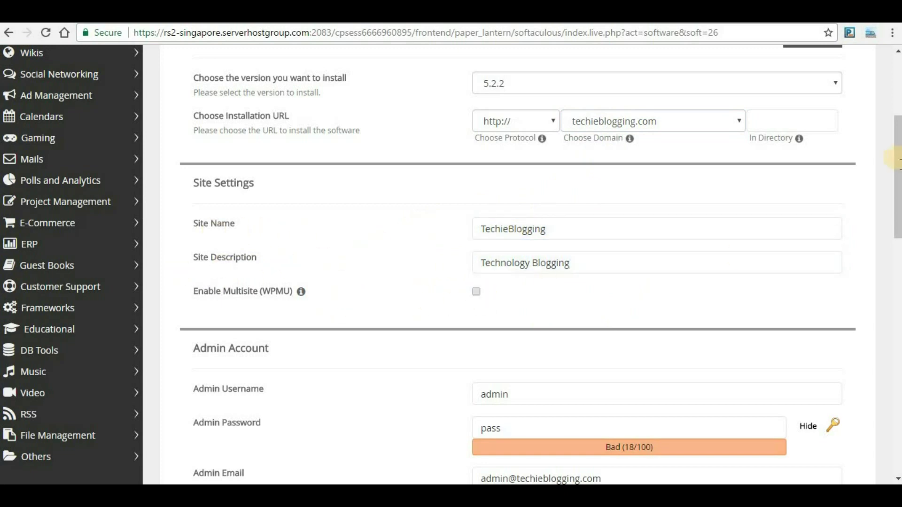
pyautogui.moveTo(898, 179); pyautogui.dragTo(897, 246)
pyautogui.scroll(1, 570, 177)
pyautogui.click(515, 175)
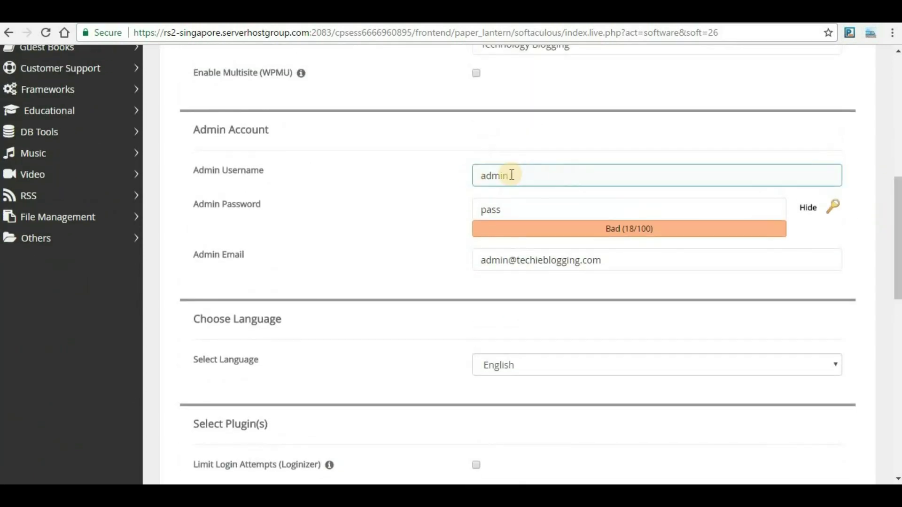
pyautogui.click(507, 210)
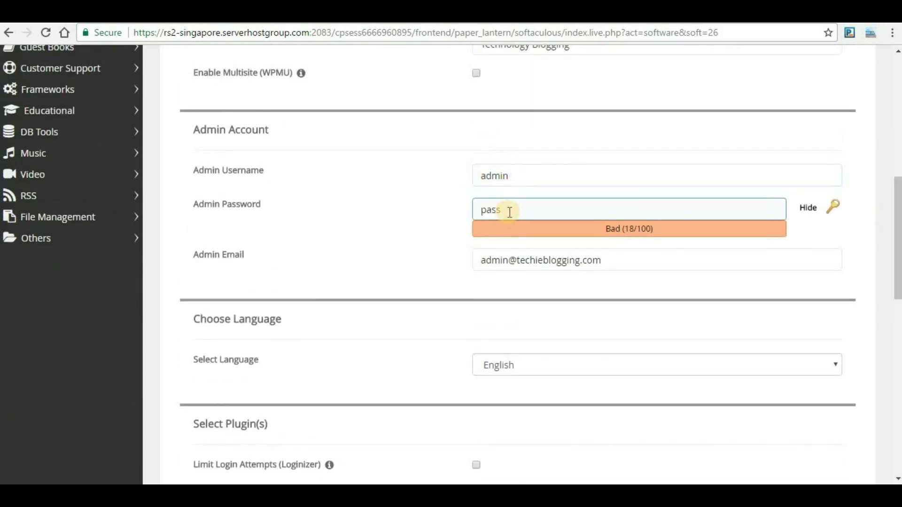
pyautogui.click(806, 211)
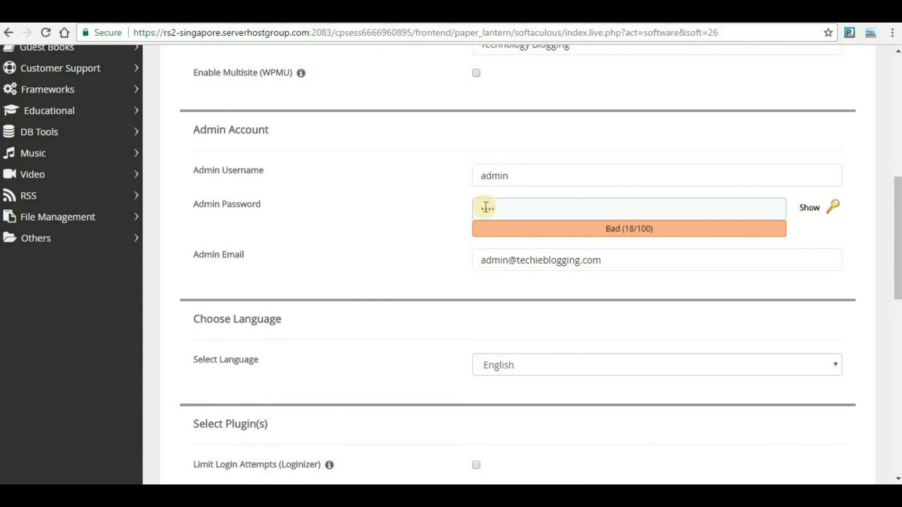
pyautogui.doubleClick(462, 208)
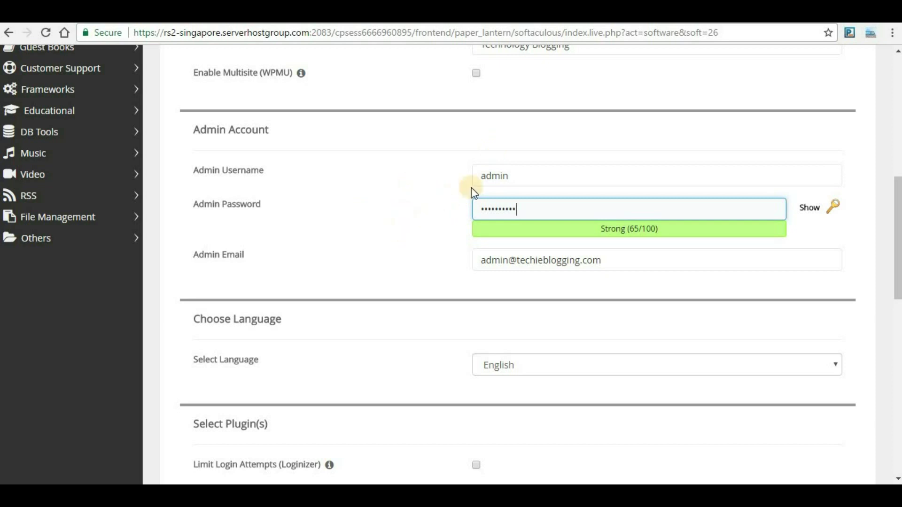
pyautogui.click(508, 177)
pyautogui.click(517, 210)
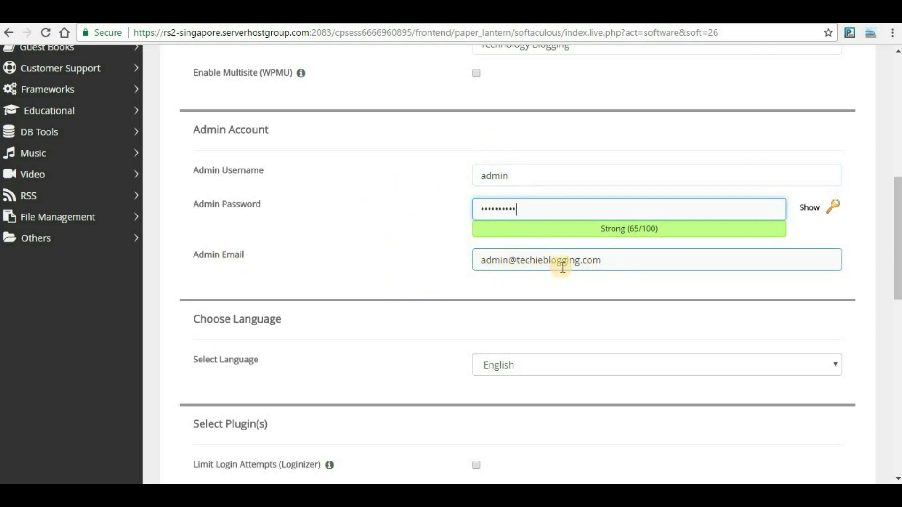
pyautogui.doubleClick(510, 260)
pyautogui.moveTo(465, 259); pyautogui.dragTo(517, 275)
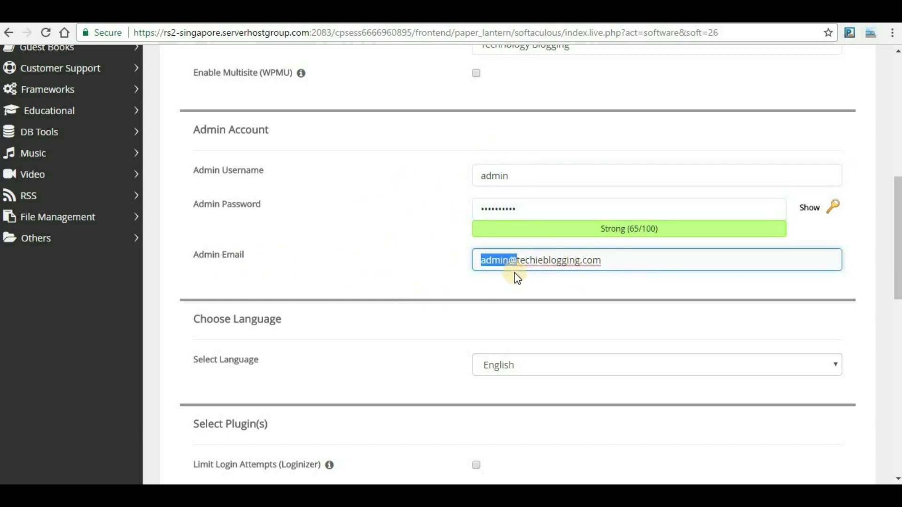
pyautogui.click(454, 273)
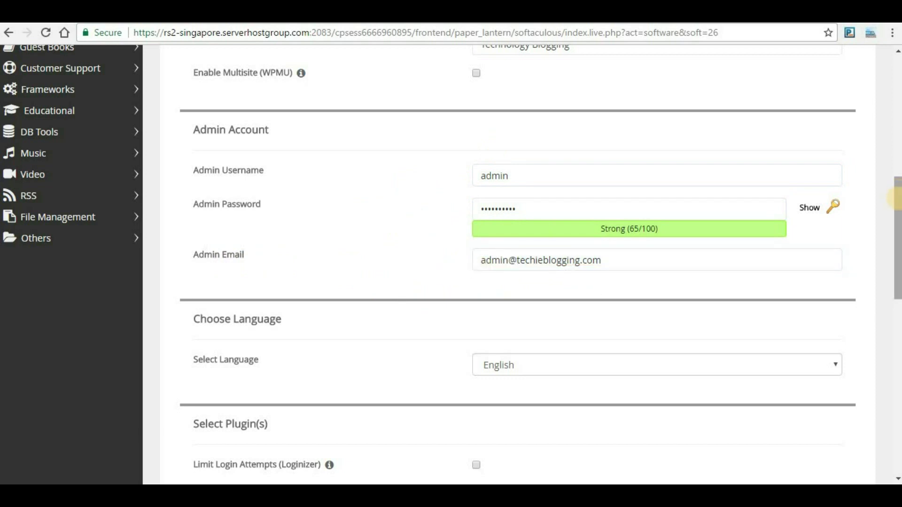
pyautogui.scroll(-1, 898, 203)
pyautogui.scroll(-3, 611, 212)
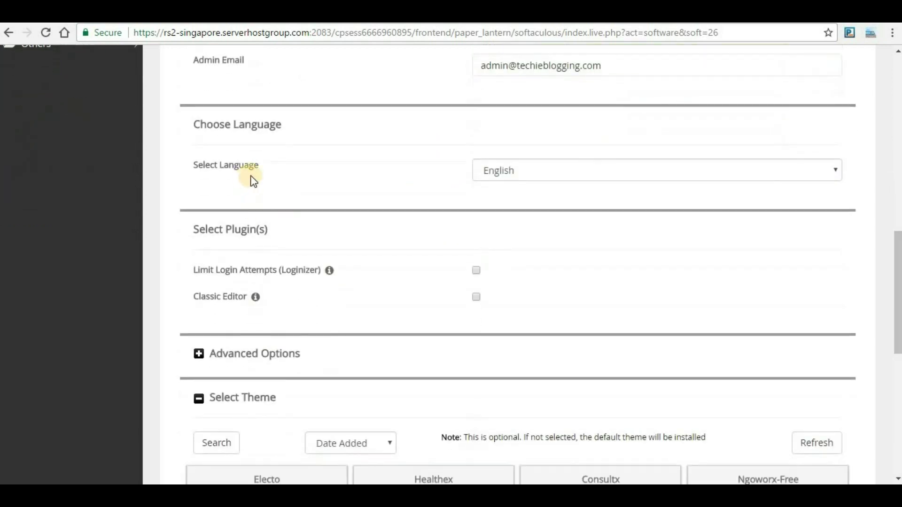
pyautogui.click(538, 179)
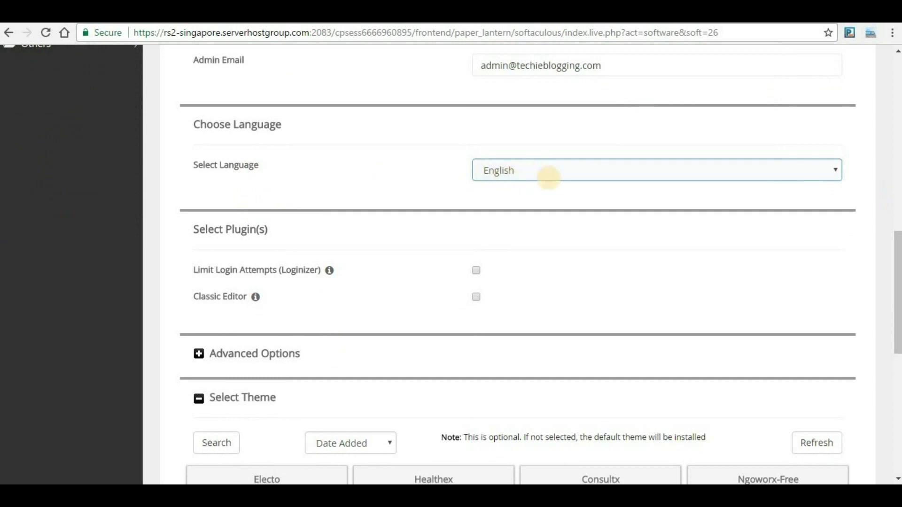
pyautogui.click(491, 202)
pyautogui.click(891, 255)
pyautogui.moveTo(891, 255); pyautogui.dragTo(891, 276)
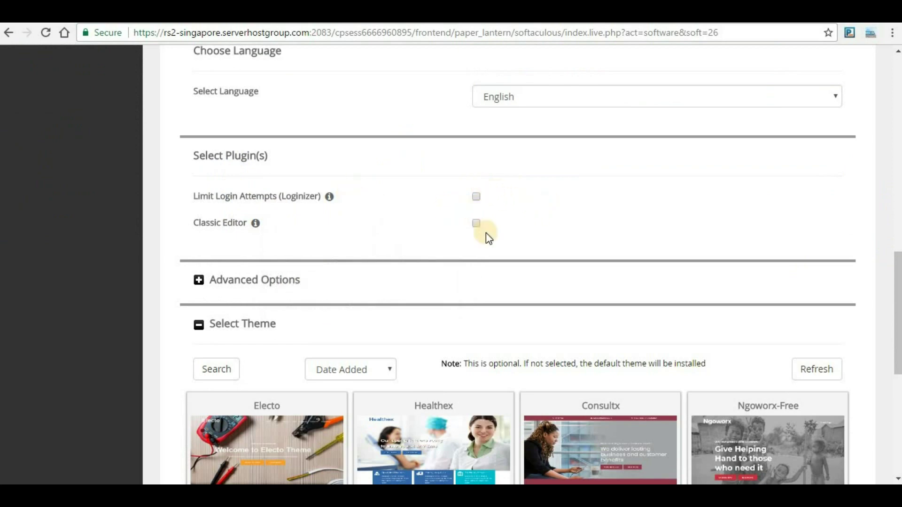
pyautogui.moveTo(898, 282); pyautogui.dragTo(899, 333)
pyautogui.click(198, 164)
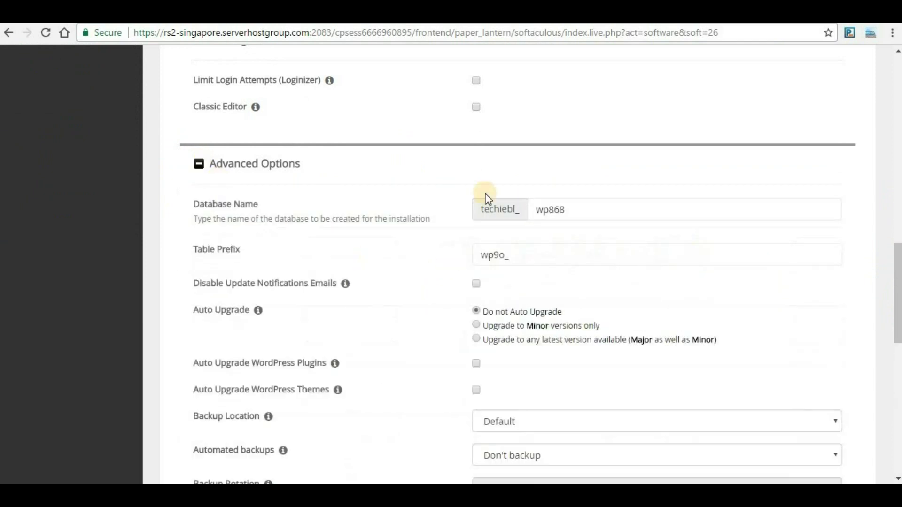
pyautogui.click(199, 166)
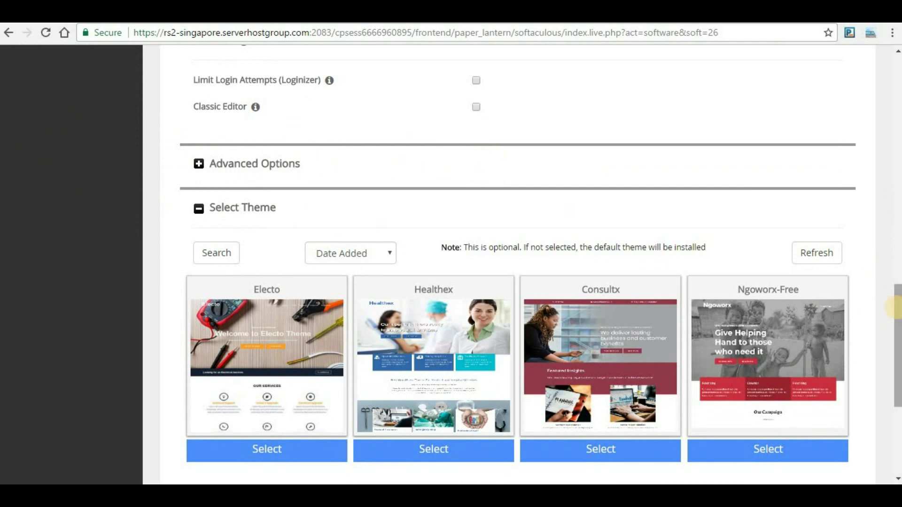
pyautogui.moveTo(897, 314); pyautogui.dragTo(897, 330)
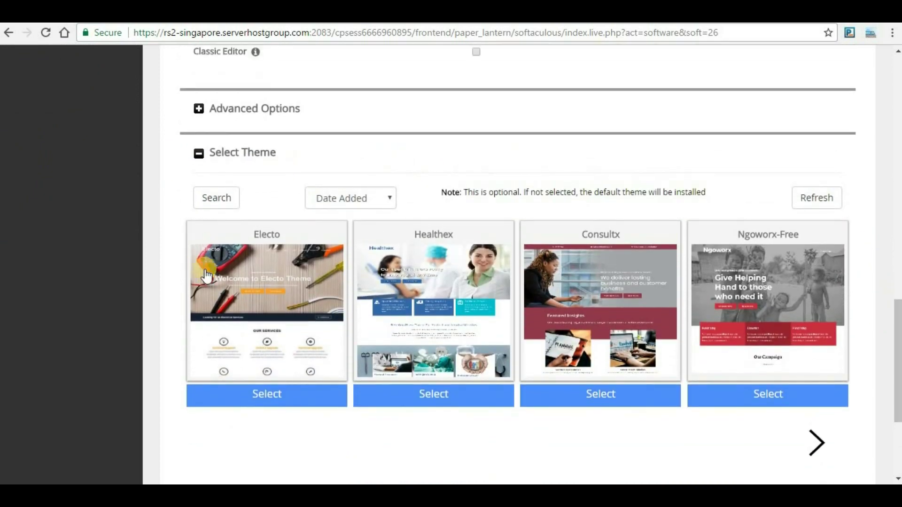
pyautogui.moveTo(768, 363)
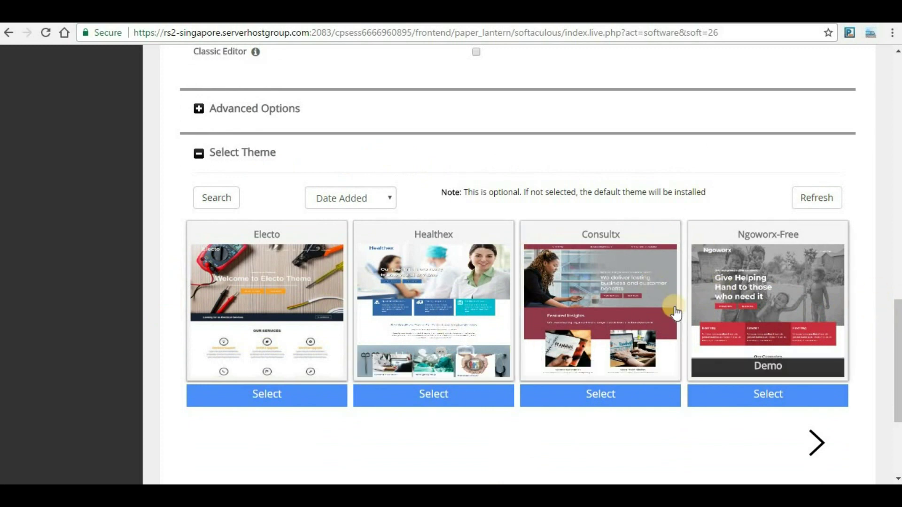
pyautogui.moveTo(899, 333); pyautogui.dragTo(898, 371)
pyautogui.click(544, 411)
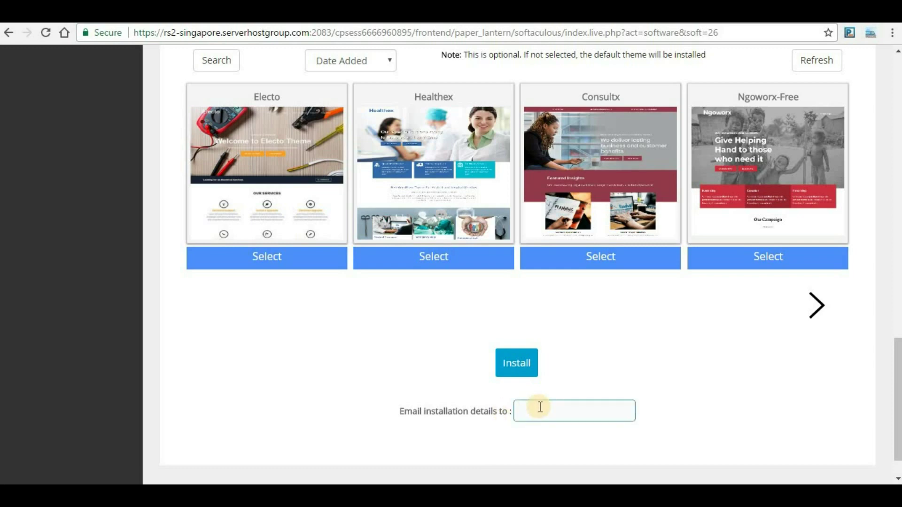
# - Leave the installation-details email blank and run the WordPress install
pyautogui.click(656, 395)
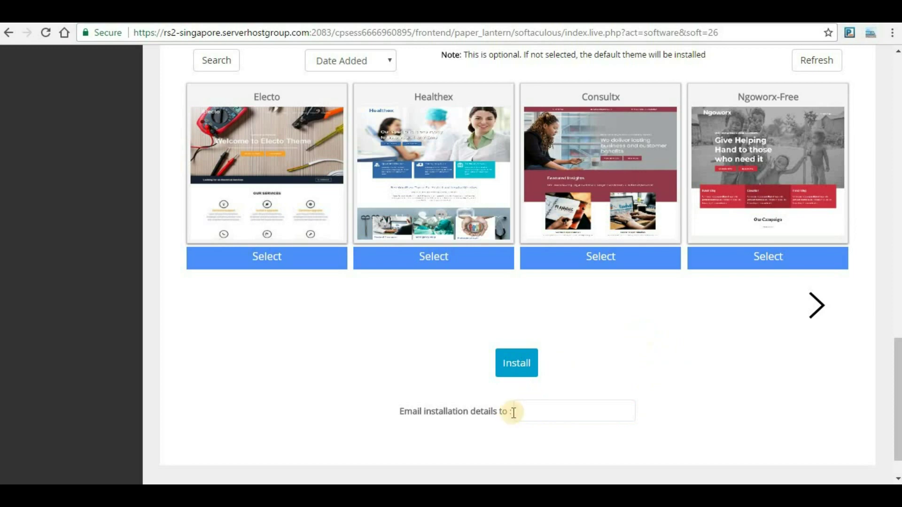
pyautogui.click(546, 411)
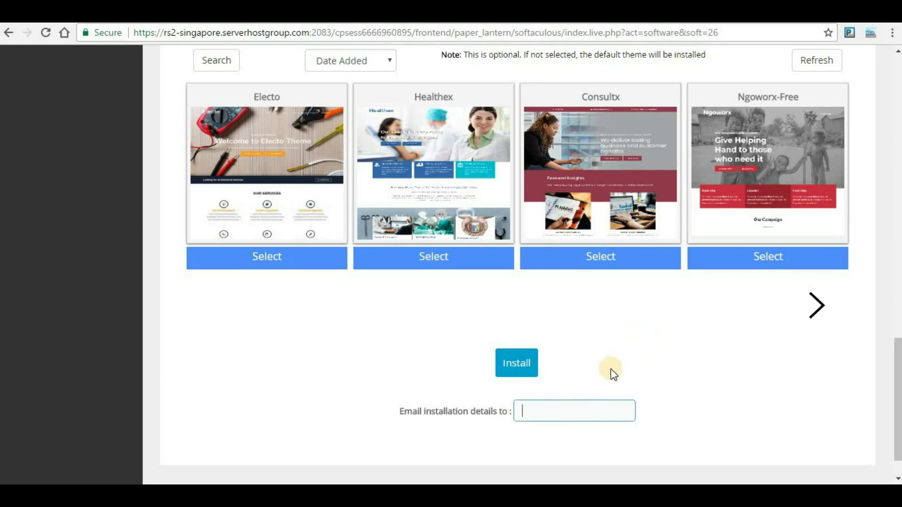
pyautogui.click(675, 411)
pyautogui.click(544, 409)
pyautogui.click(713, 390)
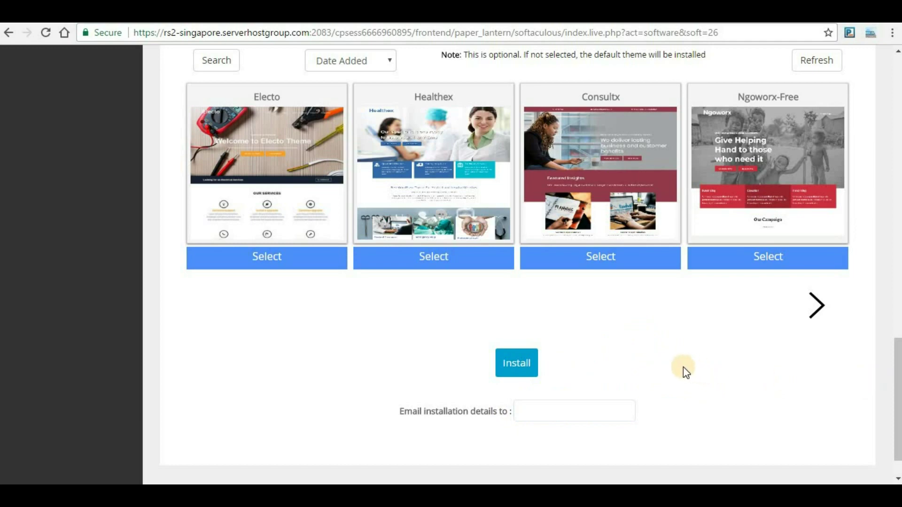
pyautogui.click(543, 412)
pyautogui.click(482, 411)
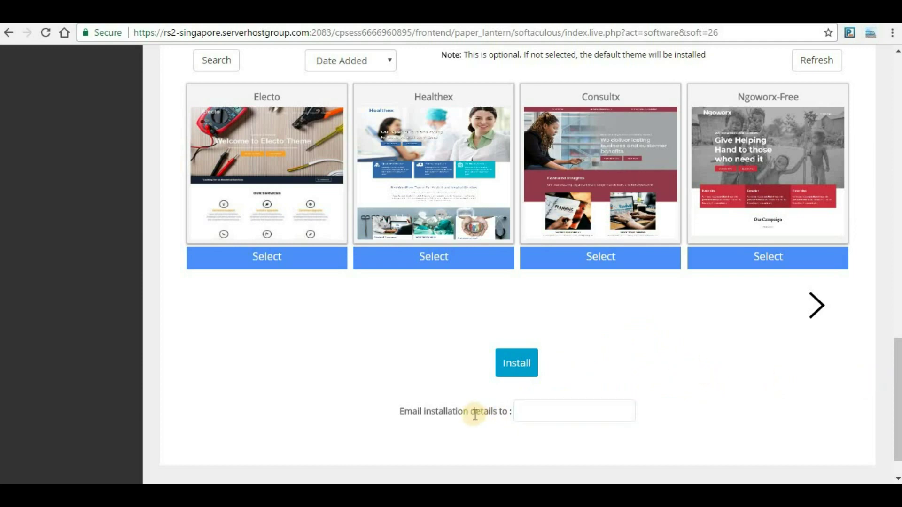
pyautogui.click(517, 364)
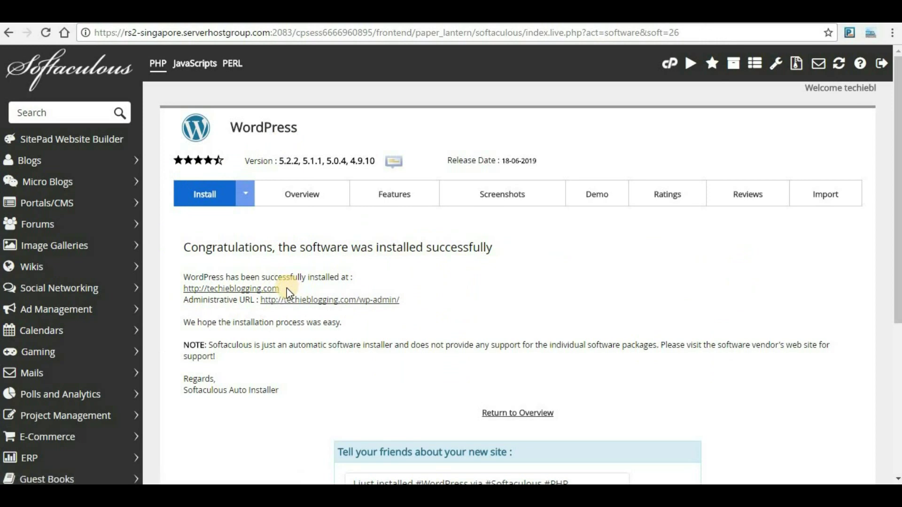
# - View the new techieblogging.com site and its Hello world! post, then return to the success page
pyautogui.moveTo(282, 288); pyautogui.dragTo(182, 287)
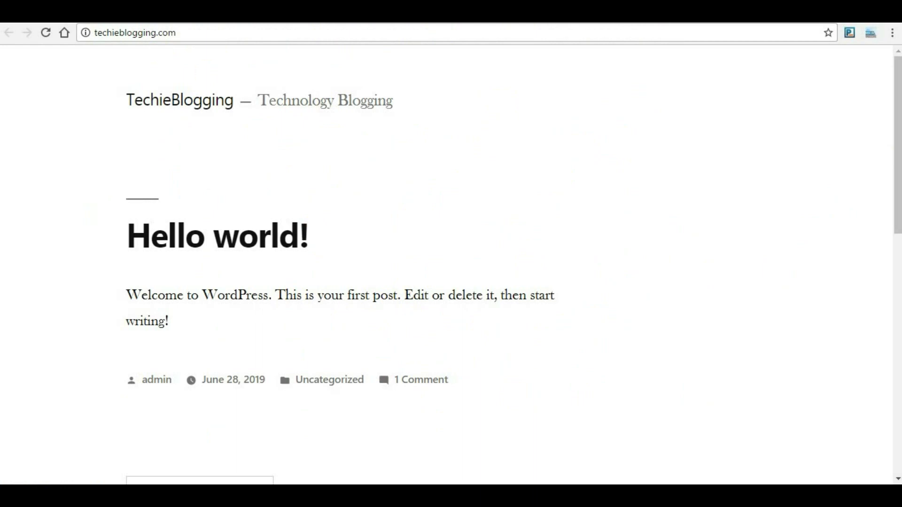
pyautogui.hotkey('ctrl', 'shift', 'Tab')
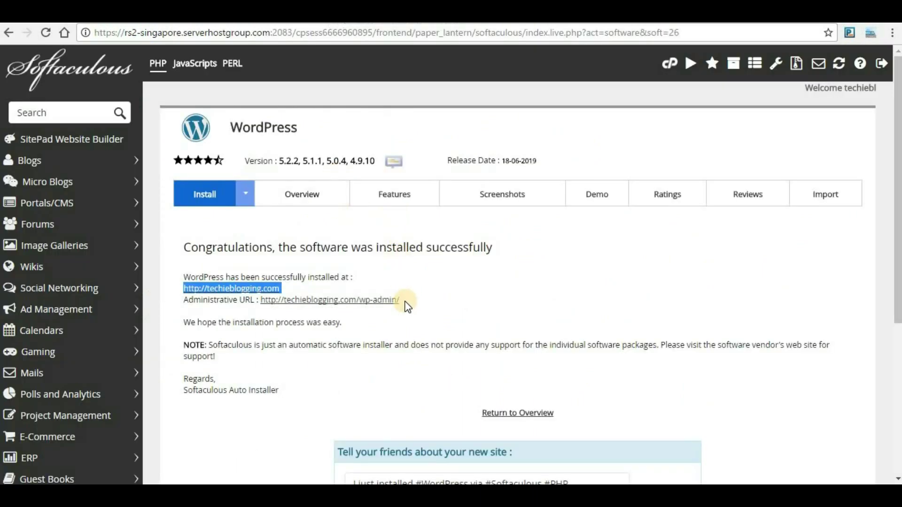
# - Open the wp-admin login page and enter the admin credentials
pyautogui.moveTo(404, 299); pyautogui.dragTo(259, 303)
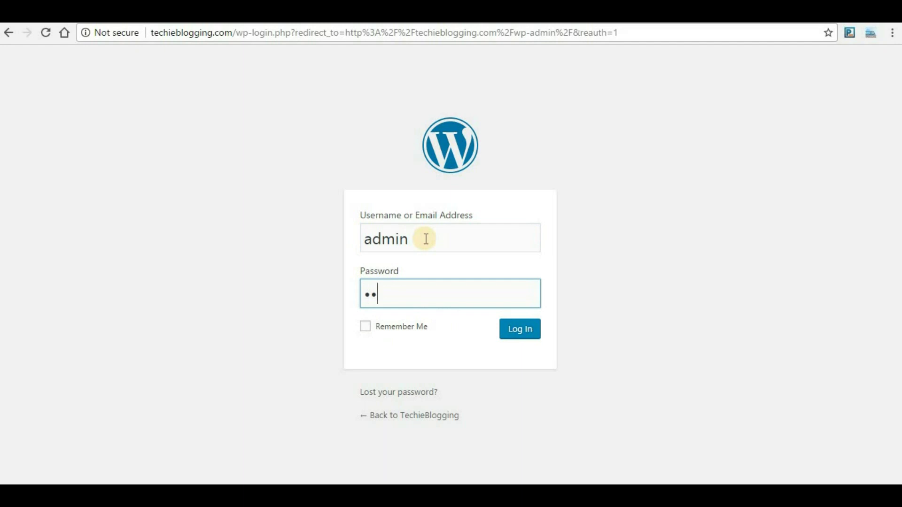
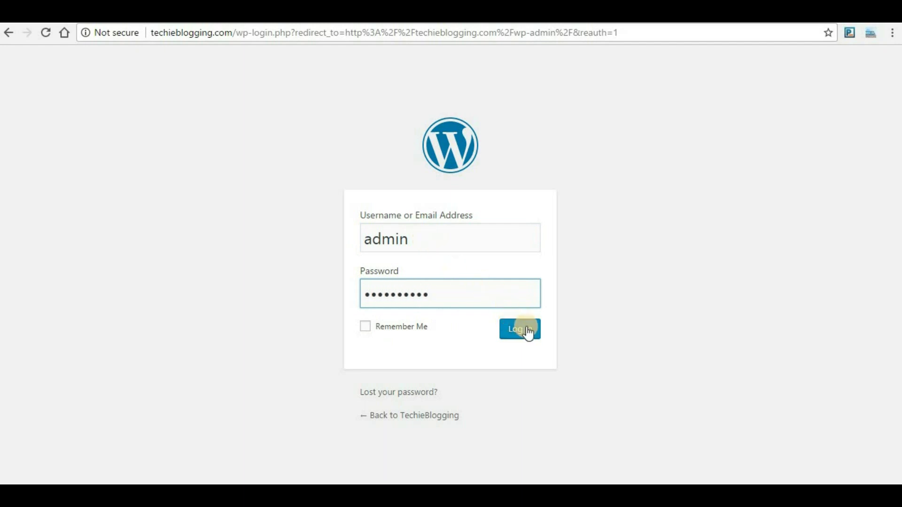
# - Log in to the TechieBlogging dashboard, then open the site's public front page
pyautogui.click(523, 325)
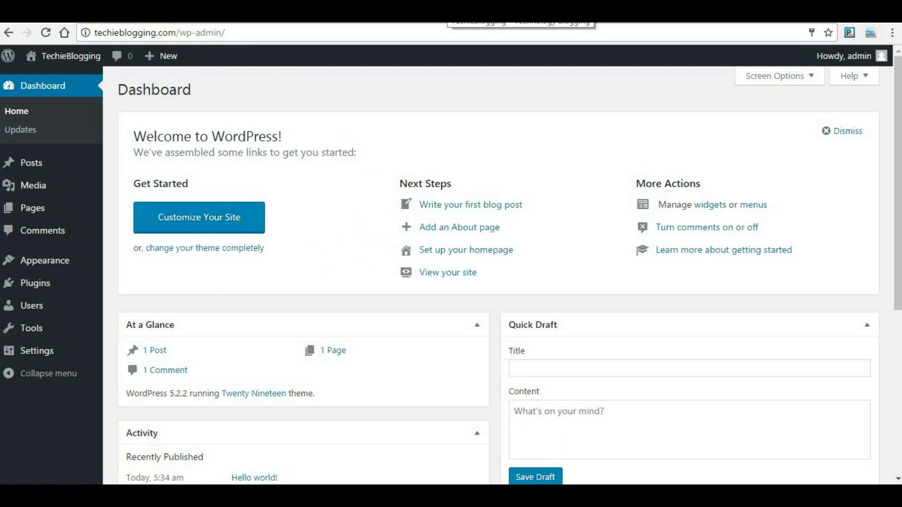
pyautogui.click(70, 56)
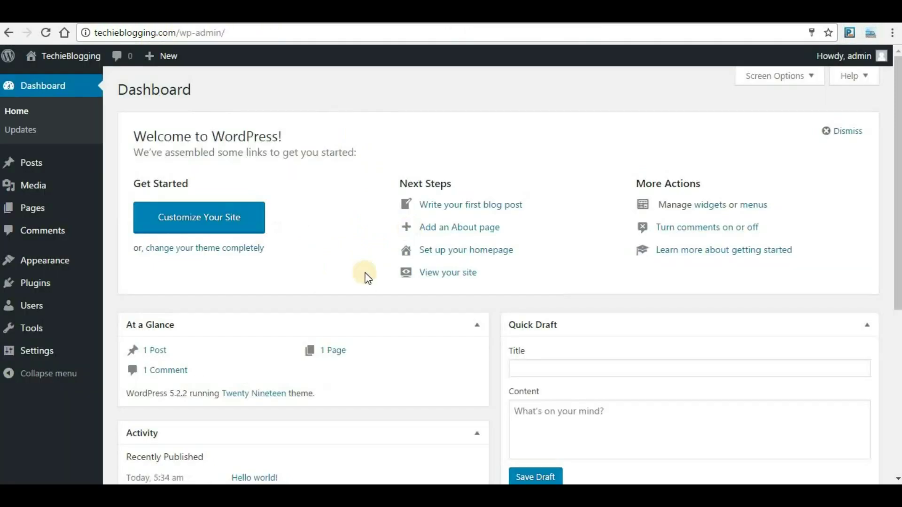